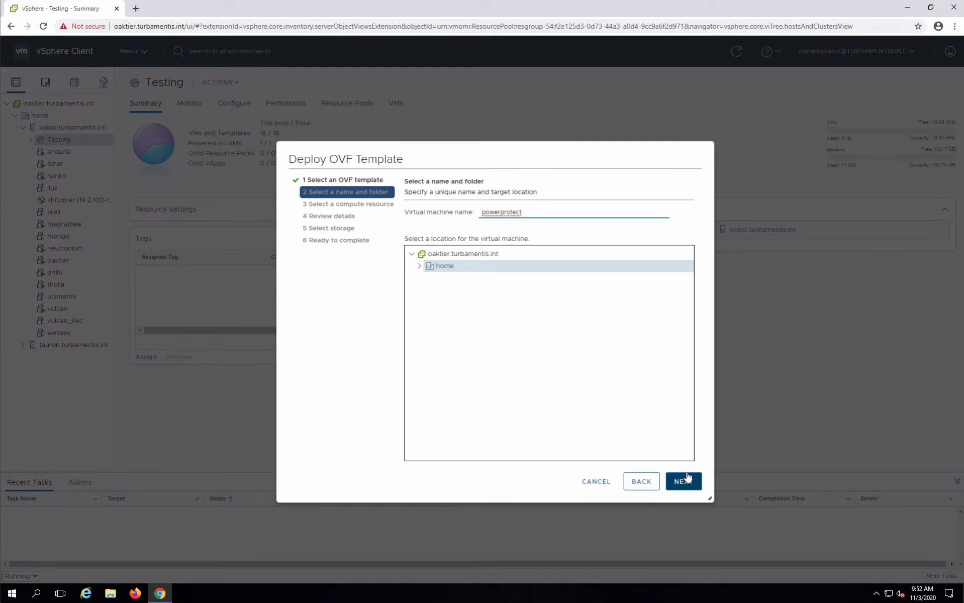
- Name the virtual machine silverglade in the home location and accept kobol.turbamentis.int as its compute resource
key(ctrl+a)
text(silverglade)
click(688, 478)
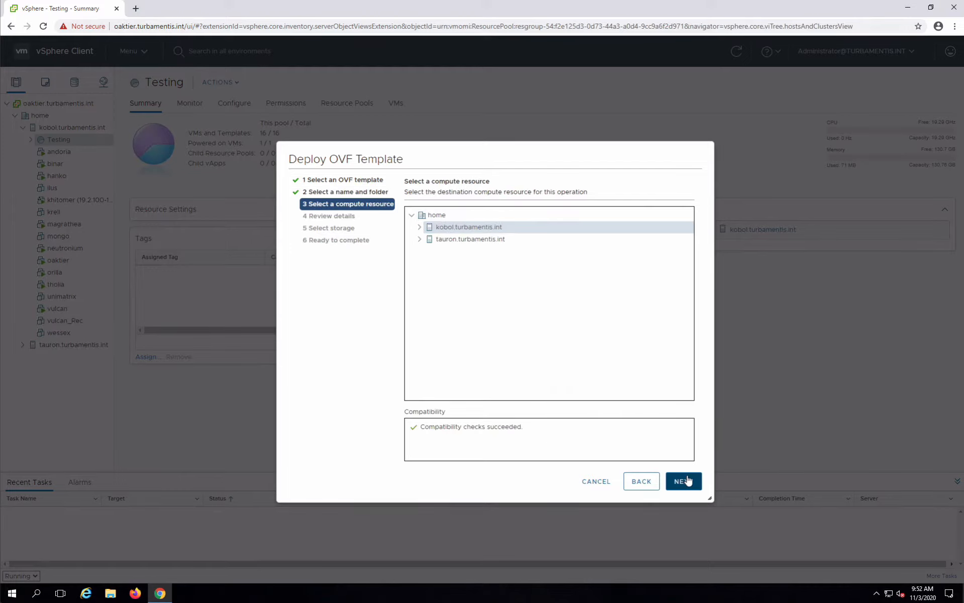
click(688, 480)
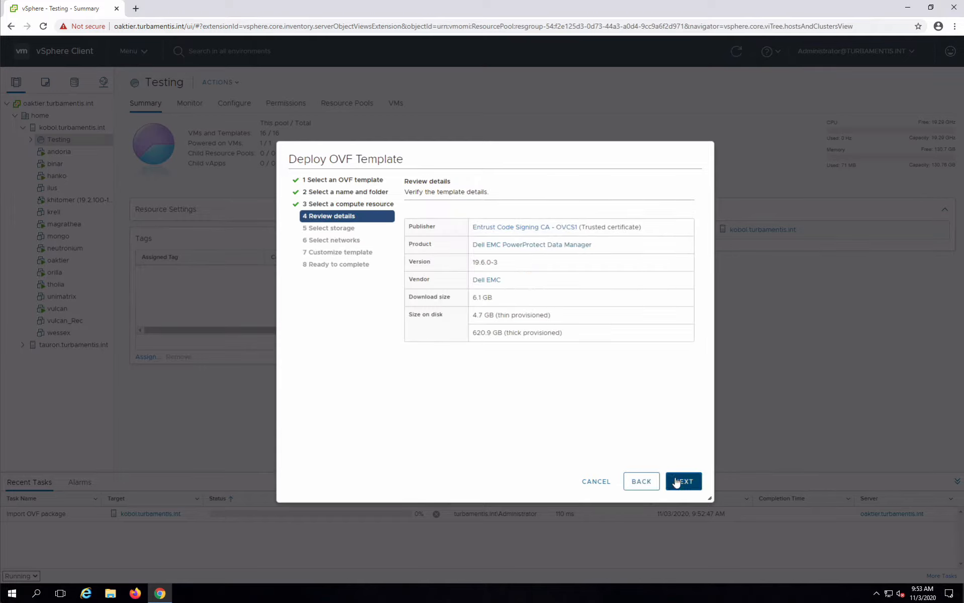
- Accept the template details, store the virtual machine on kobol_ds3 with Thin Provision disks, and keep VM Network as the destination network
click(677, 482)
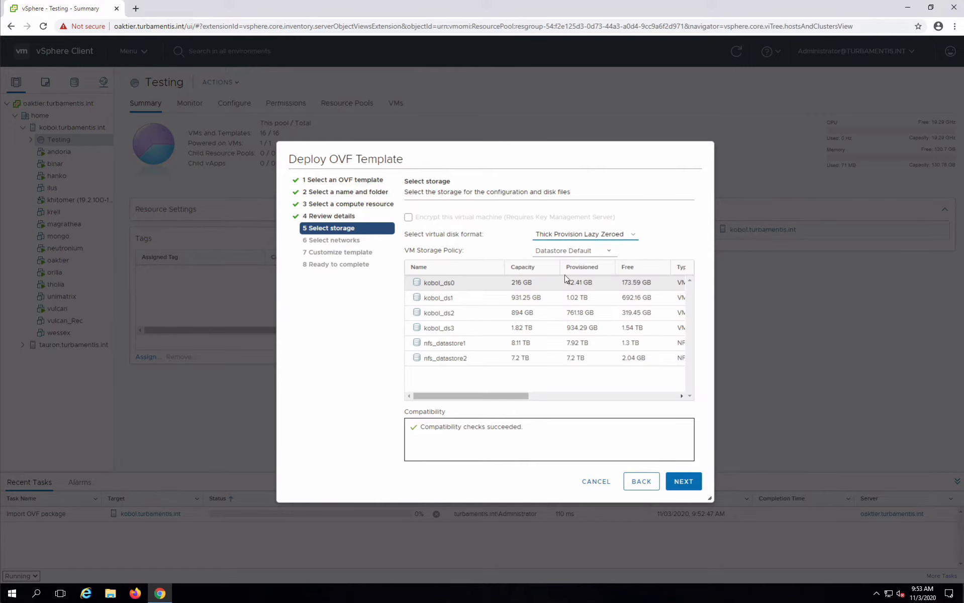
click(460, 328)
click(608, 242)
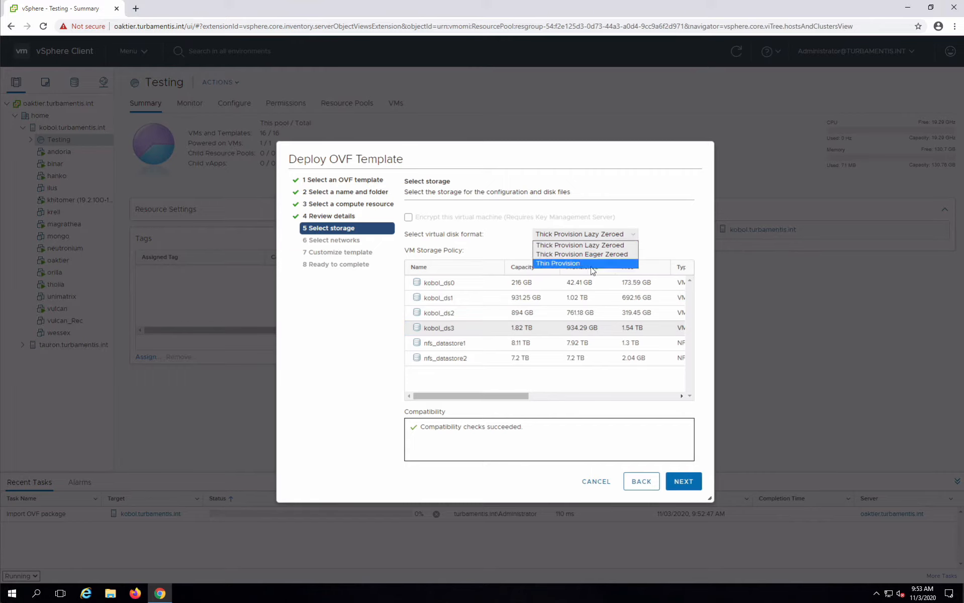
click(593, 271)
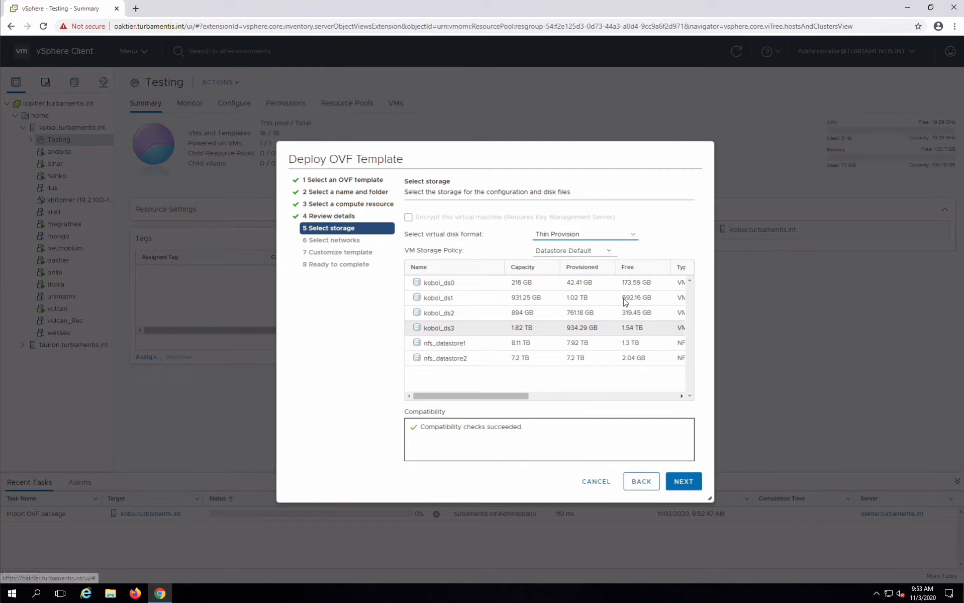
click(689, 482)
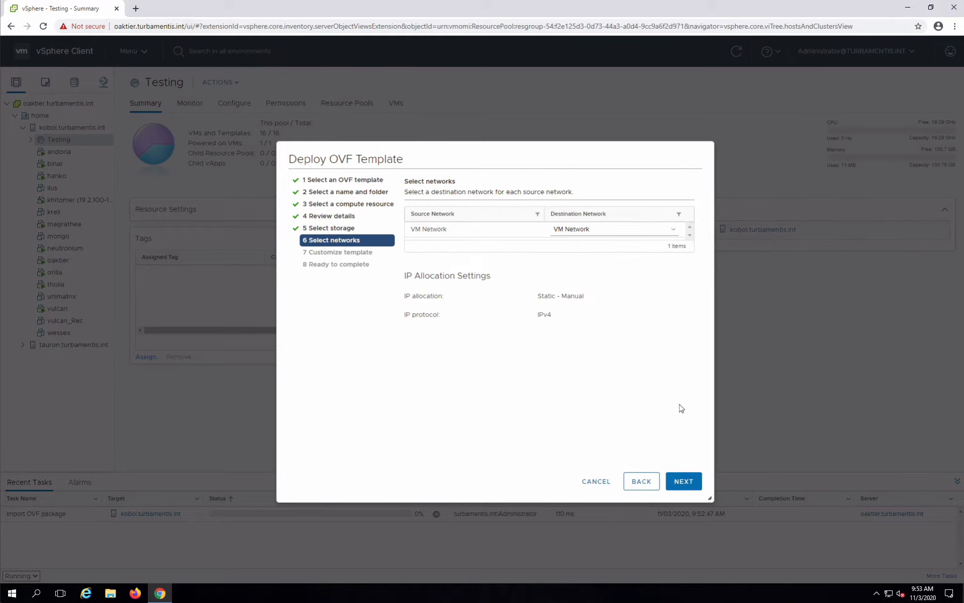
click(689, 481)
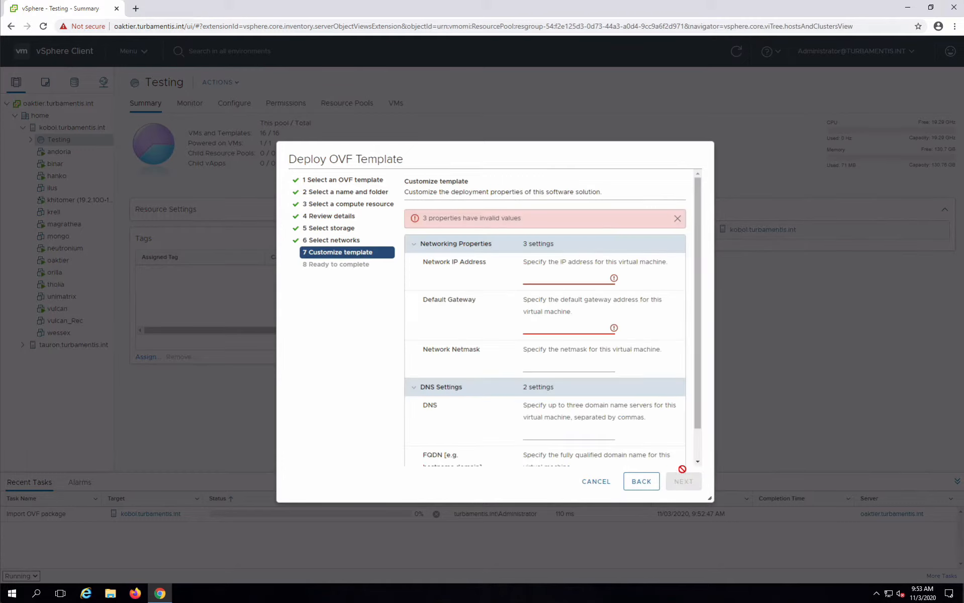
- Set the network IP address to 192.168.100.213, the default gateway to 192.168.100.99 and the netmask to 255.255.255.0
click(596, 280)
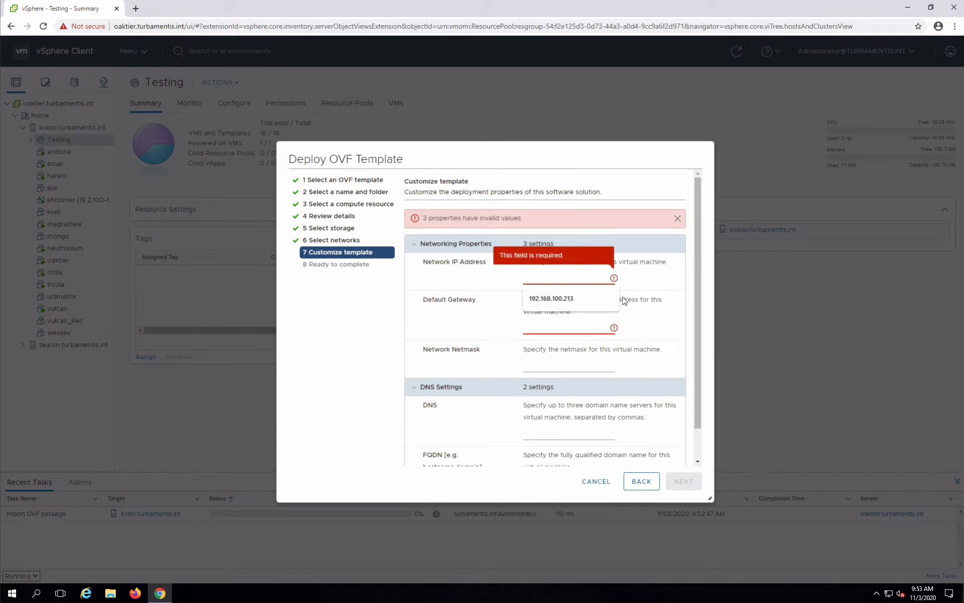
click(591, 298)
click(592, 330)
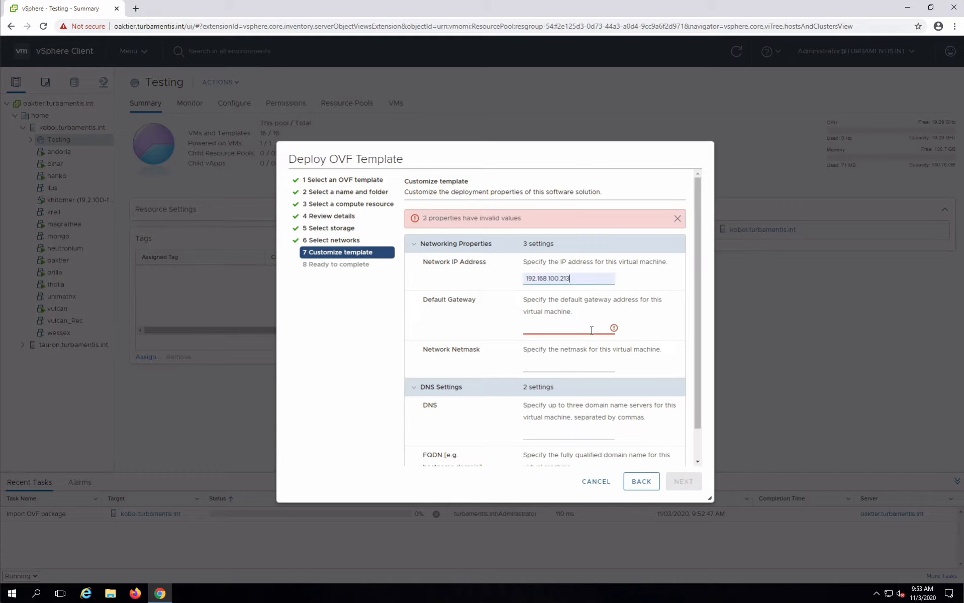
click(581, 345)
click(590, 371)
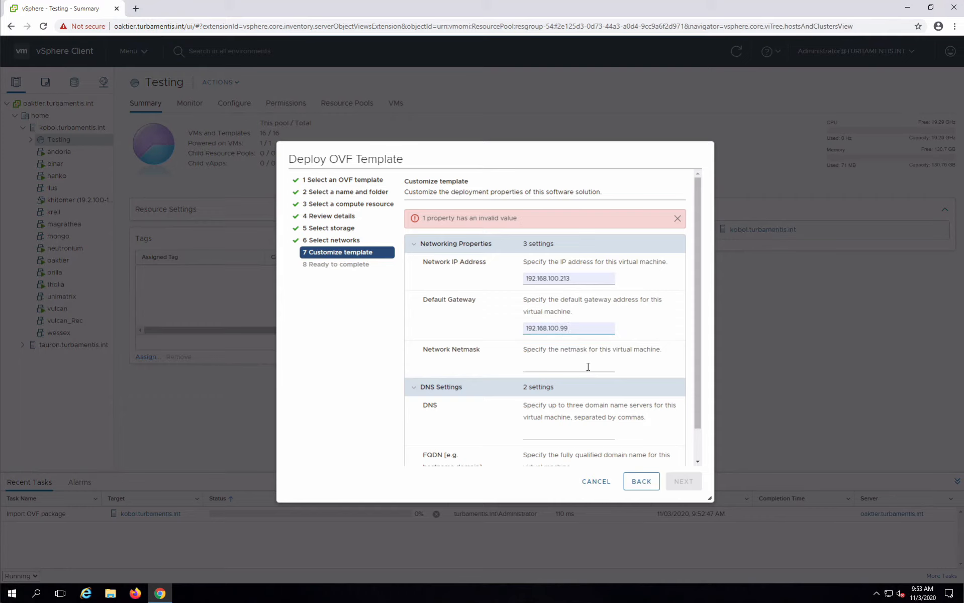
click(571, 383)
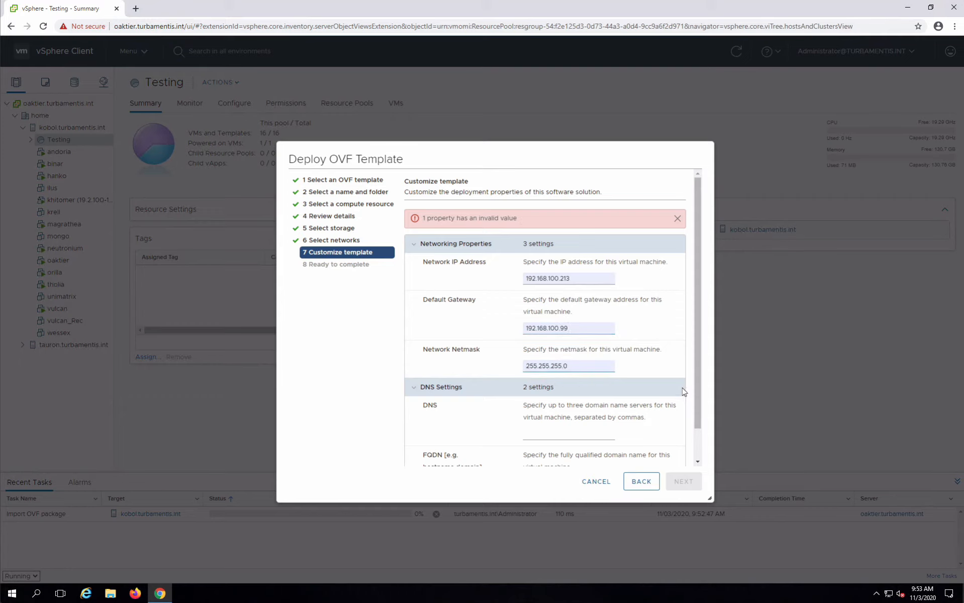
- Set the DNS servers to 192.168.100.254, 192.168.100.227 and the FQDN to silverglade.turbamentis.int, and accept the template customization
scroll(684, 391, down, 1)
click(593, 397)
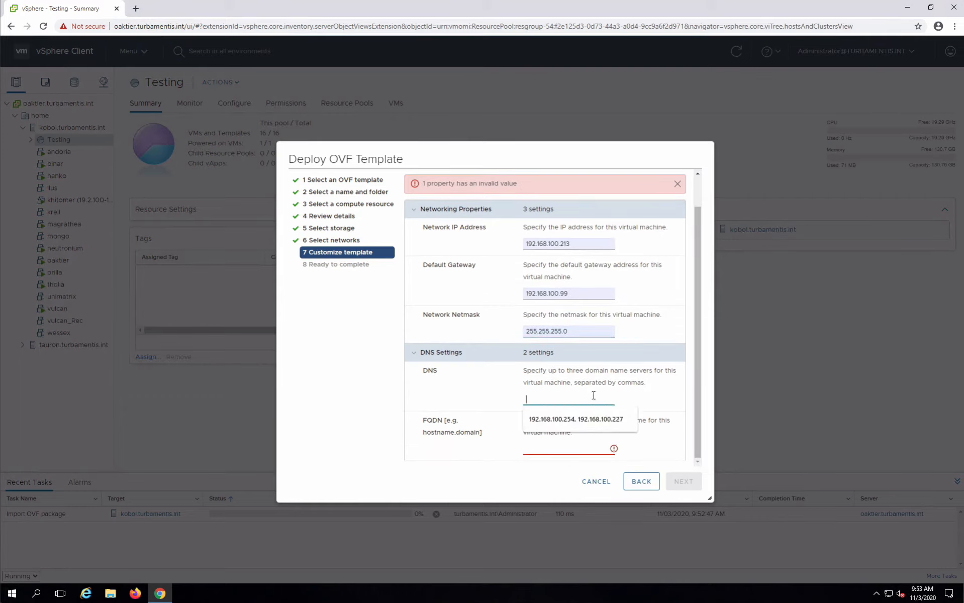
click(612, 418)
click(594, 449)
click(595, 468)
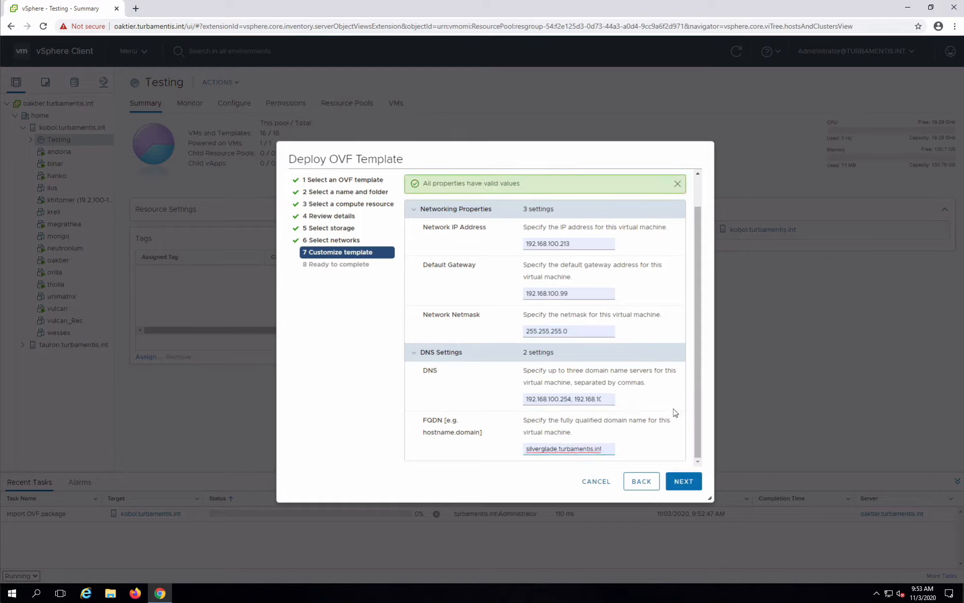
scroll(675, 413, up, 1)
scroll(675, 413, down, 1)
click(684, 482)
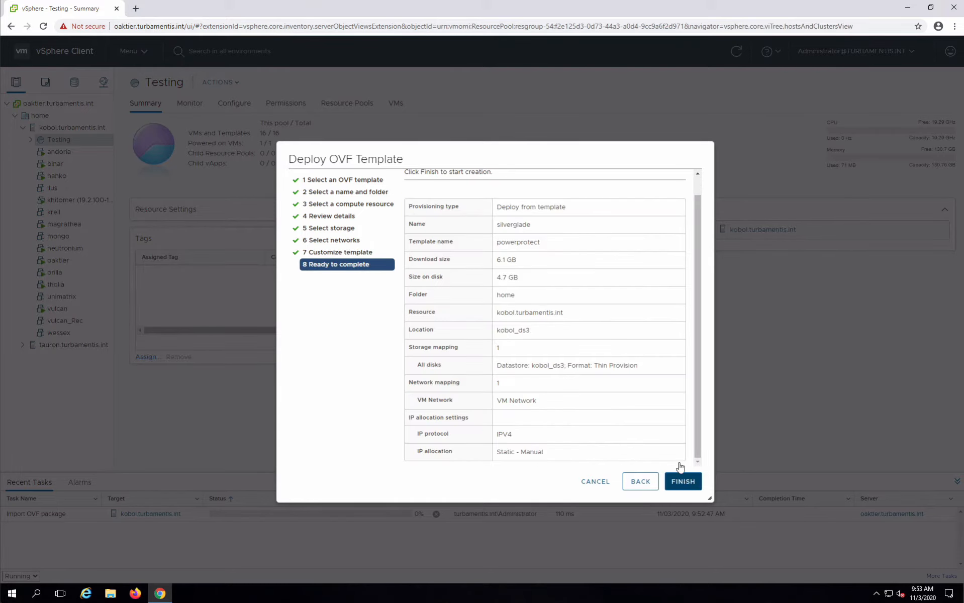
- Review the deployment summary and start creating the virtual machine from the OVF template
scroll(675, 440, up, 1)
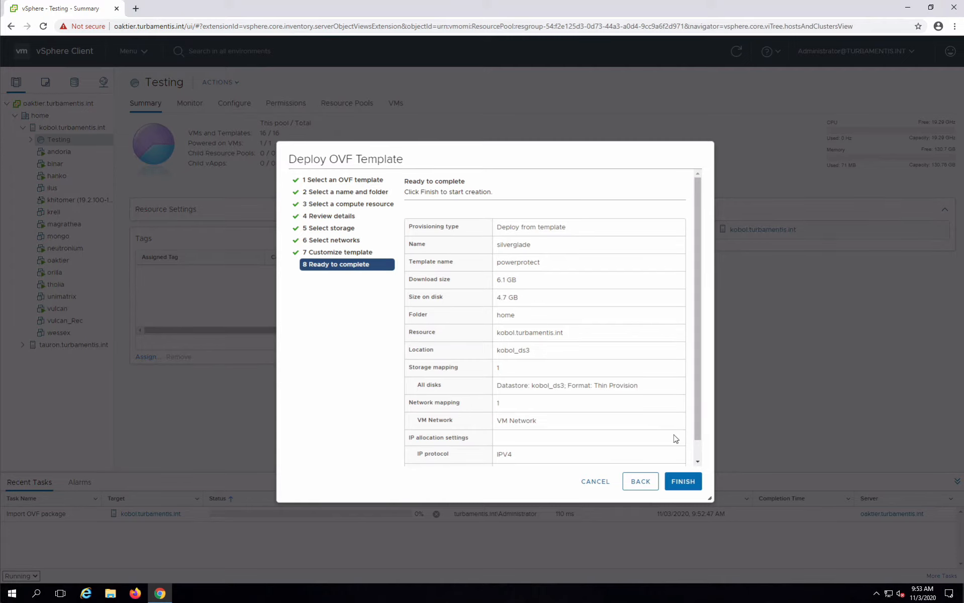
scroll(675, 439, down, 1)
scroll(675, 439, up, 1)
click(691, 481)
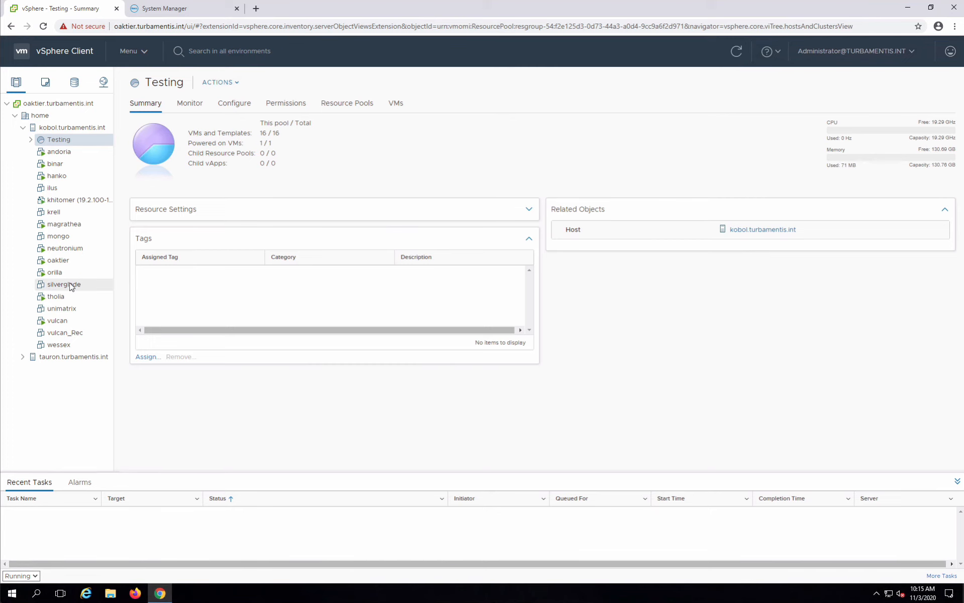
- Power on the silverglade virtual machine and open its web console
click(71, 287)
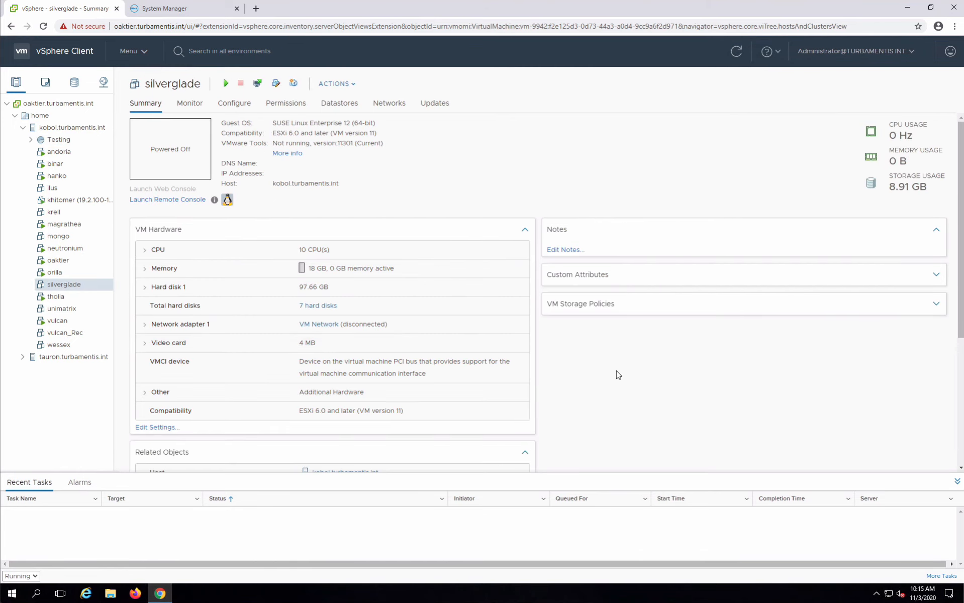
right_click(67, 287)
mouse_move(134, 237)
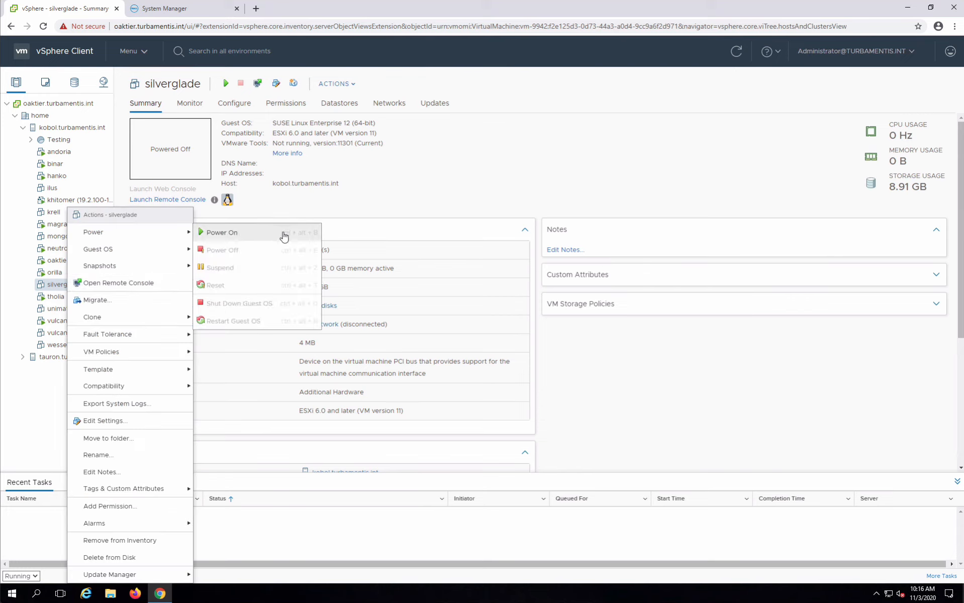
click(284, 234)
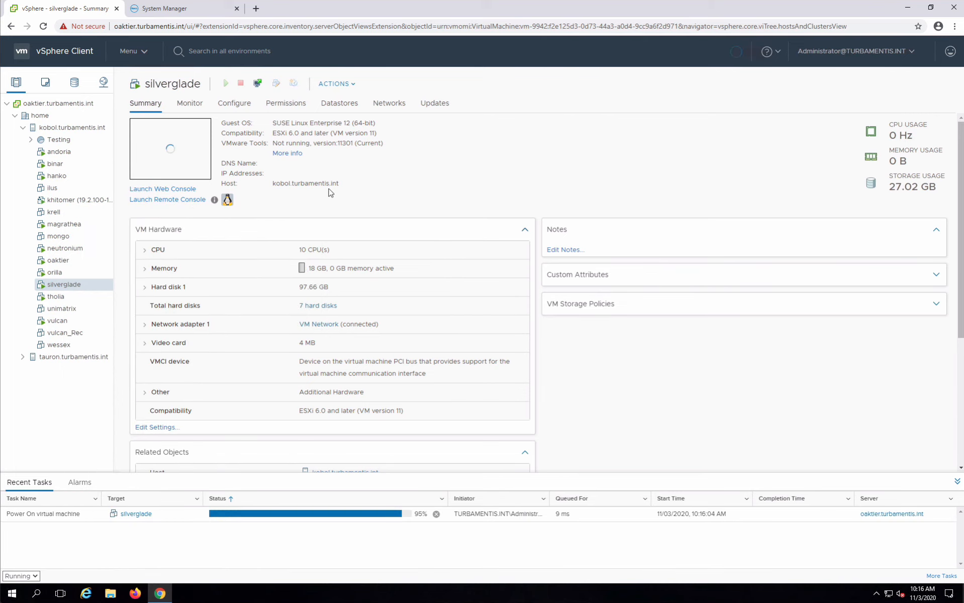
click(257, 84)
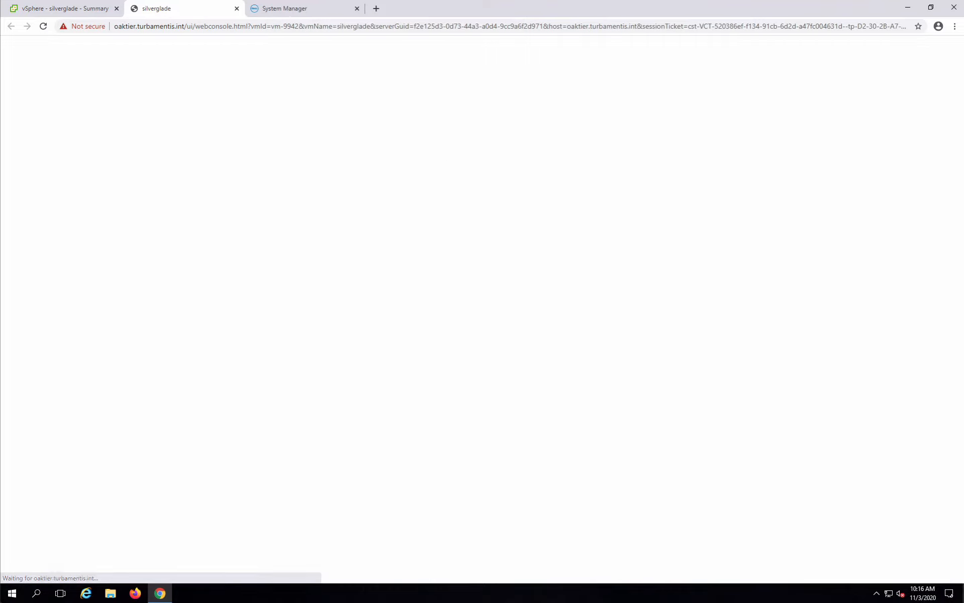